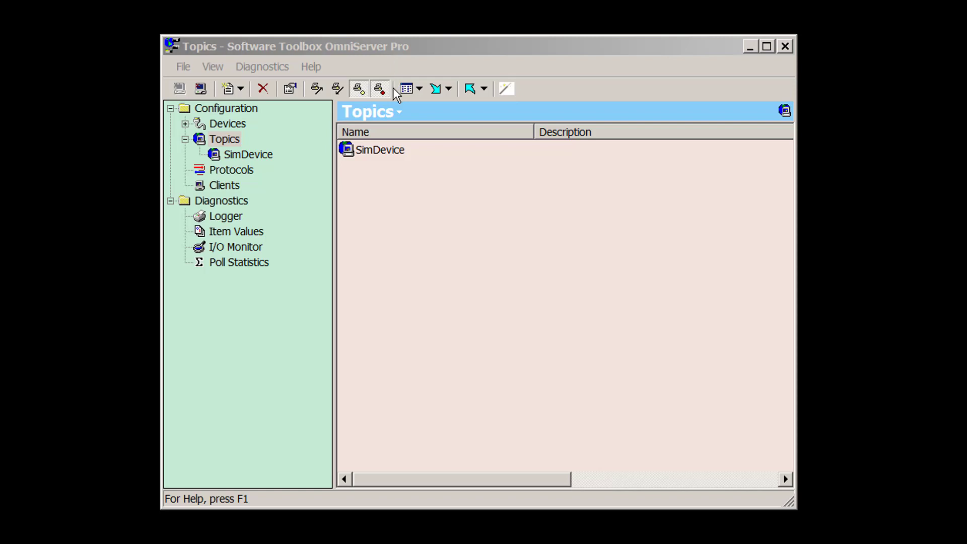
Step: Open SimDevice's topic definition: CLIENT_TEST protocol, RANDOM device, 1000 update rate
double_click(371, 154)
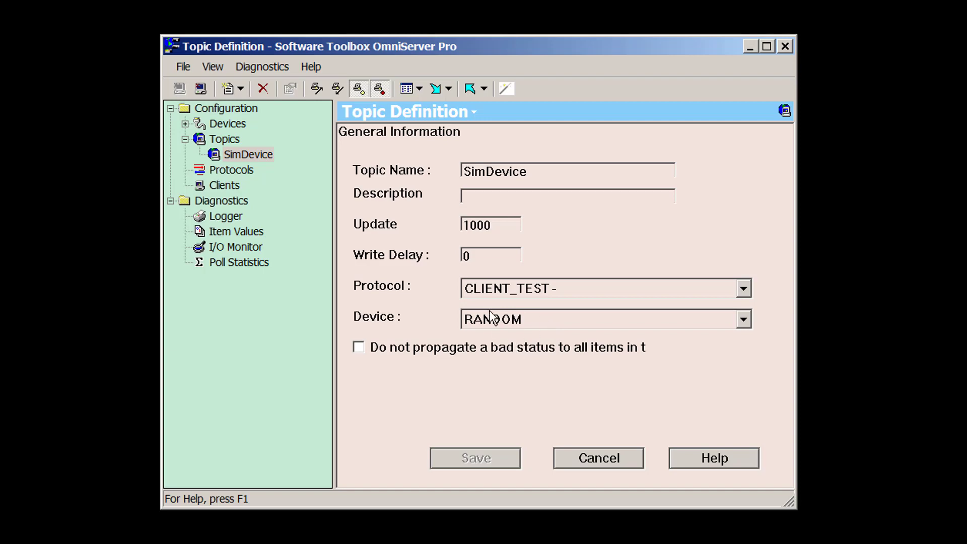
click(491, 225)
Step: Inspect the IntegerRead item in CLIENT_TEST's Item List, then close the protocol definition
click(235, 173)
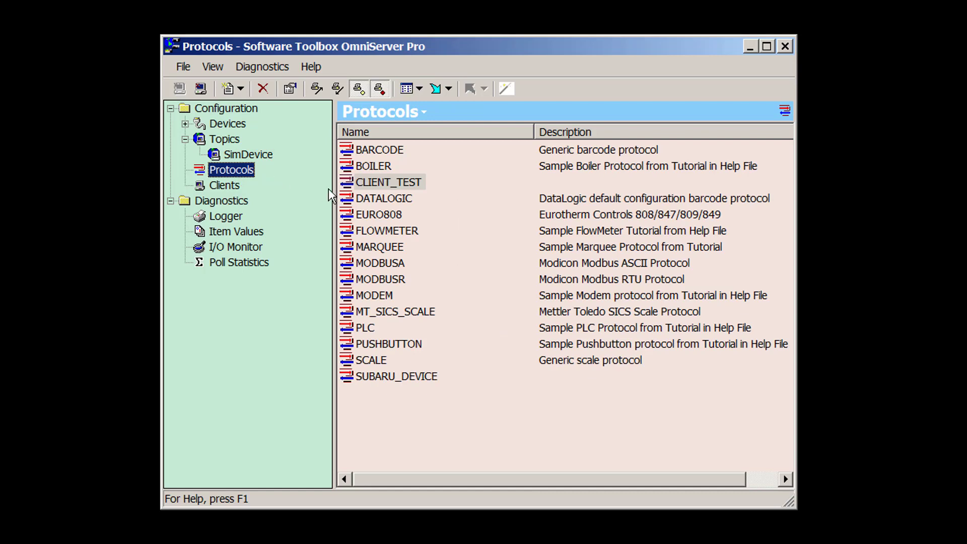
double_click(372, 180)
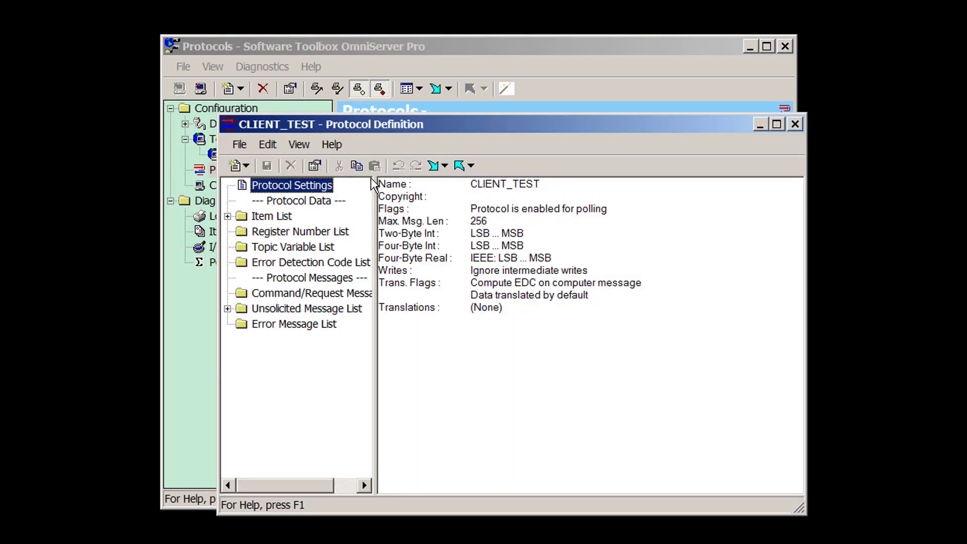
click(228, 217)
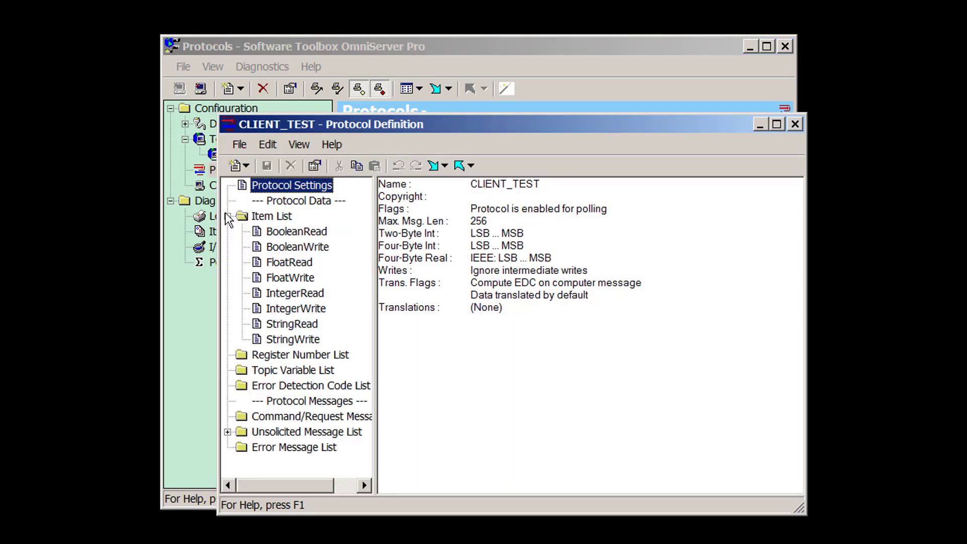
click(262, 220)
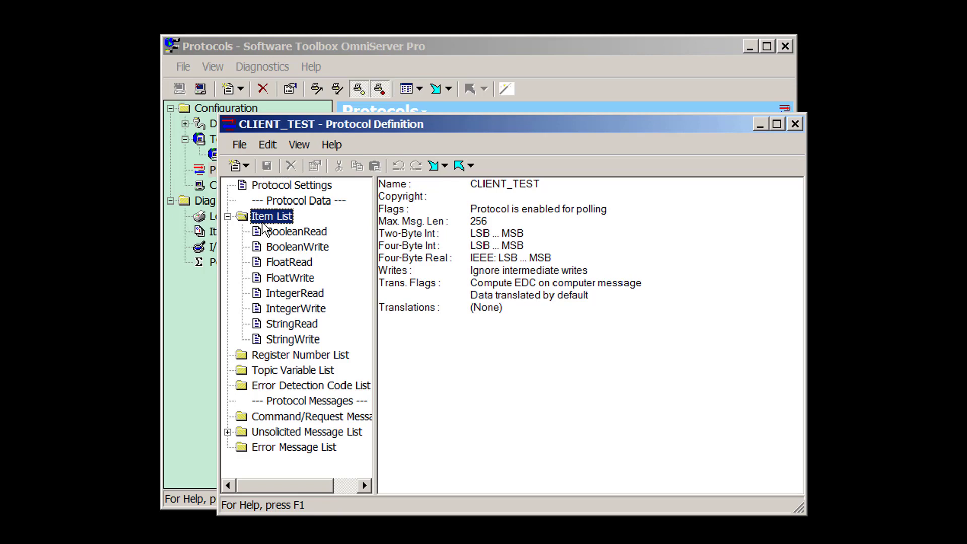
click(297, 296)
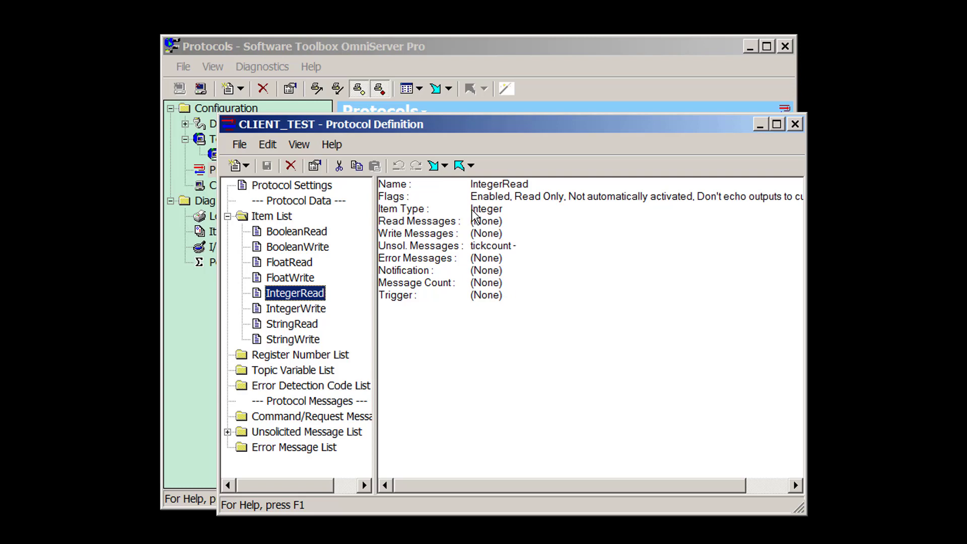
click(795, 124)
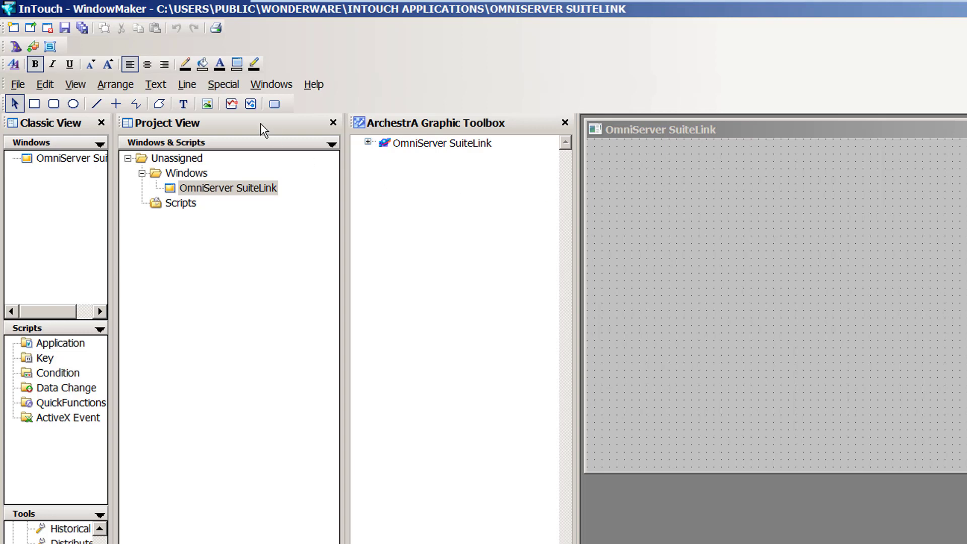
Step: Place a ######### text object near the window's top left
click(184, 106)
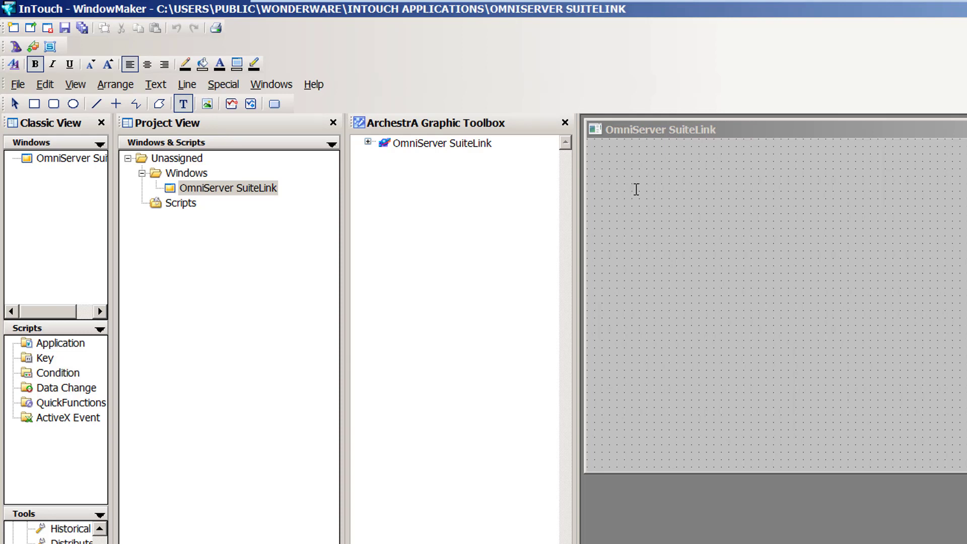
click(637, 190)
text(#########)
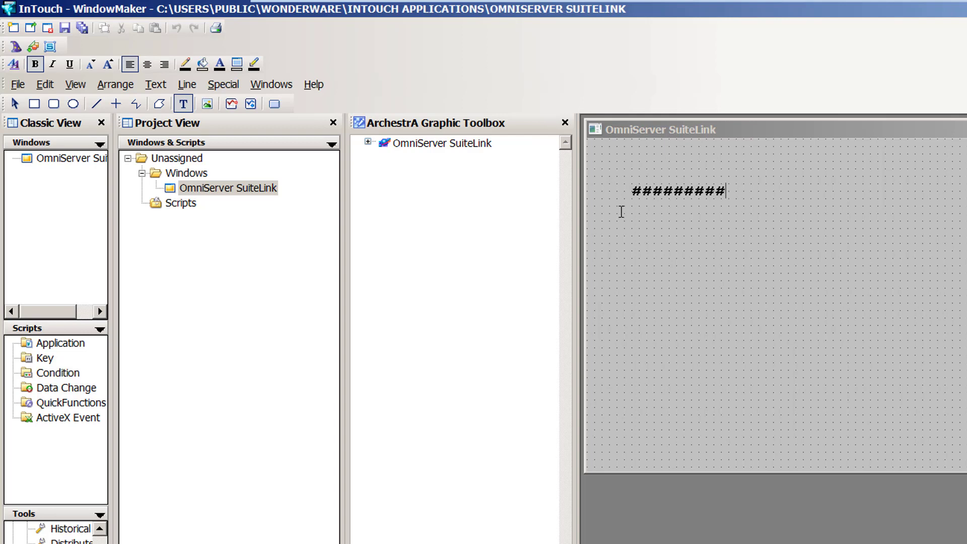
key(Escape)
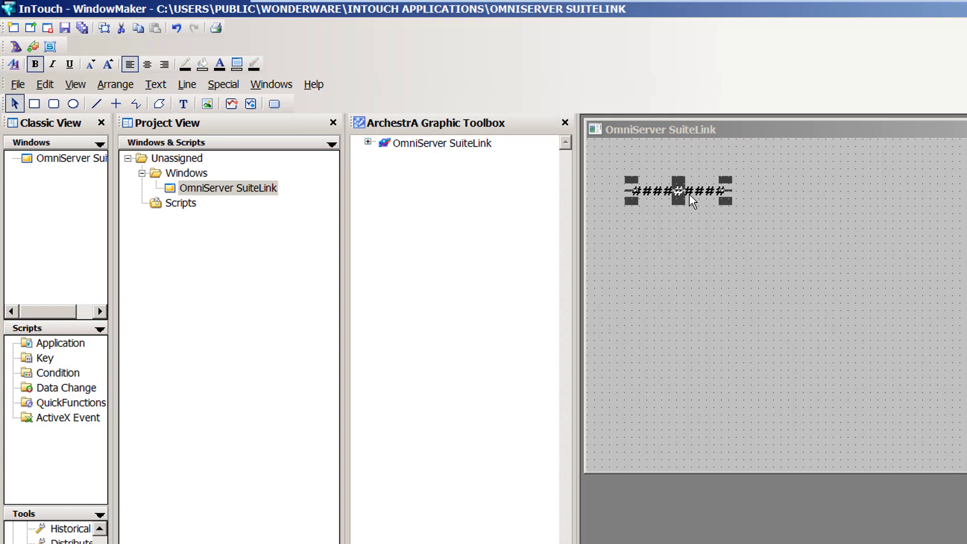
Step: Give the text object an Analog value display link with IntegerRead as its expression
double_click(690, 193)
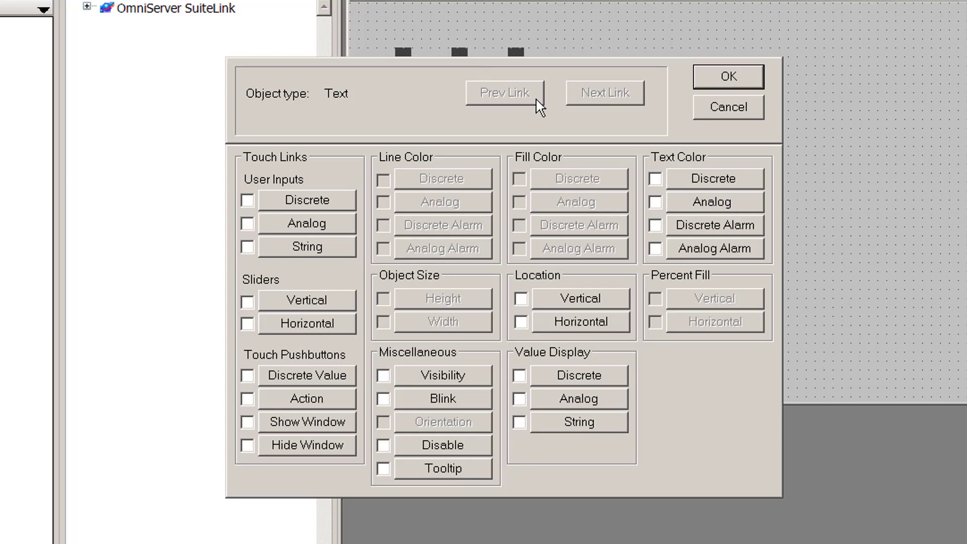
click(521, 401)
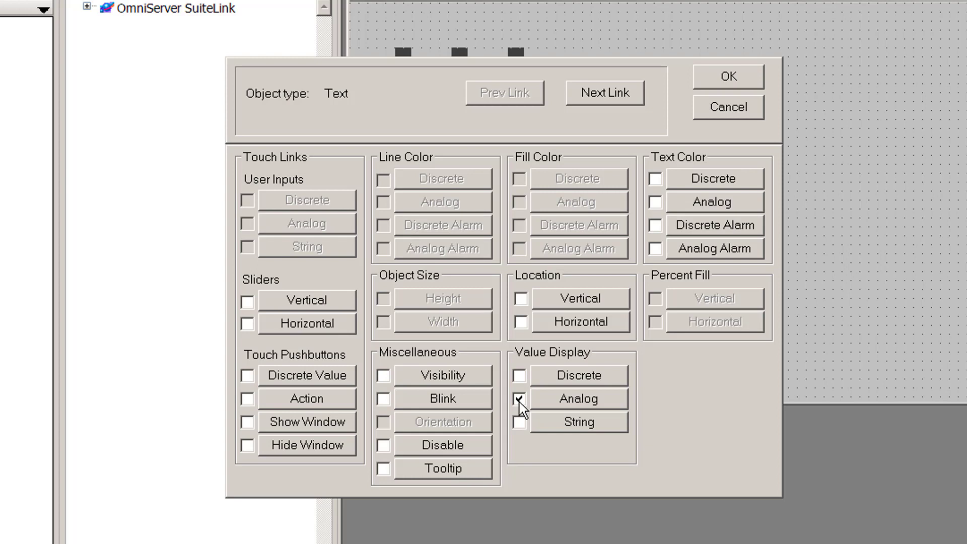
click(571, 403)
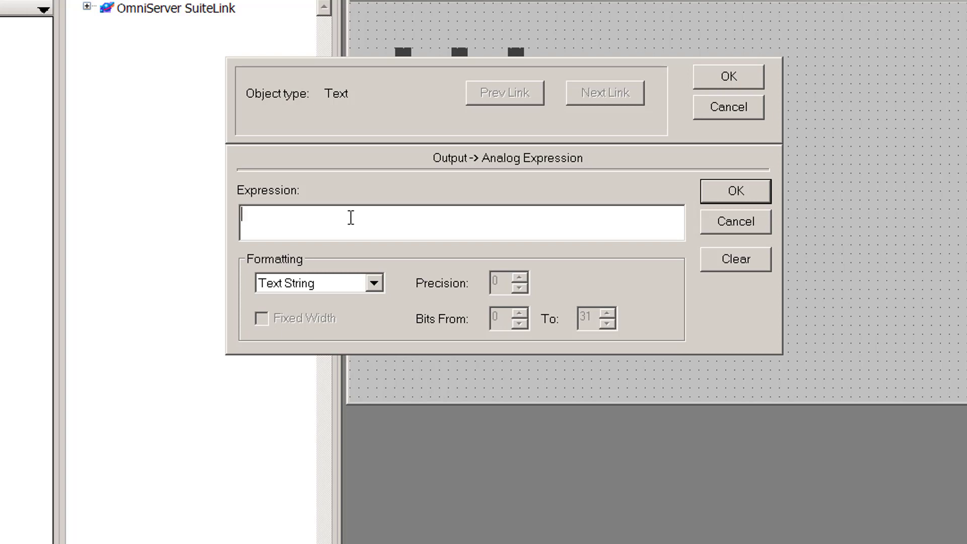
text(IntegerRead)
Step: Format the displayed value as Integer and start defining the IntegerRead tagname
click(356, 282)
click(314, 347)
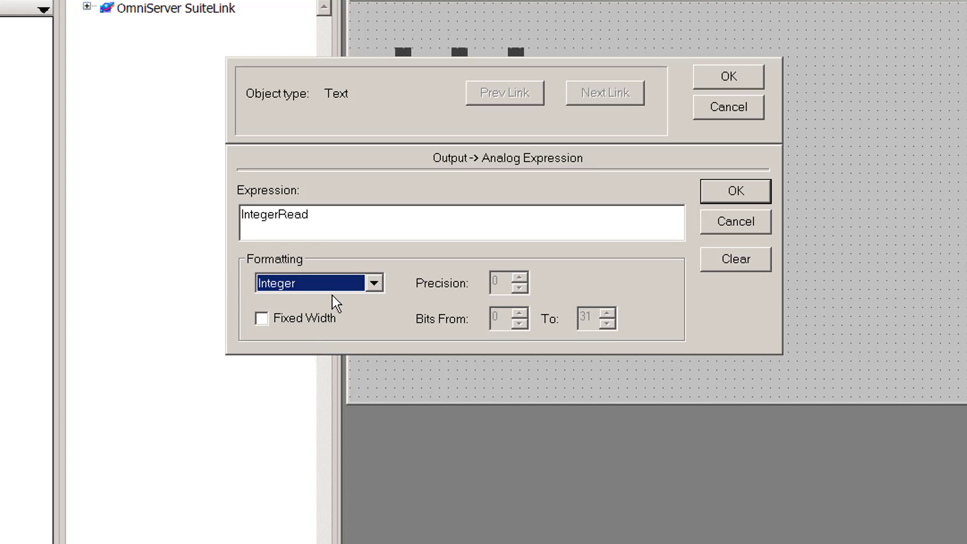
click(301, 214)
double_click(302, 215)
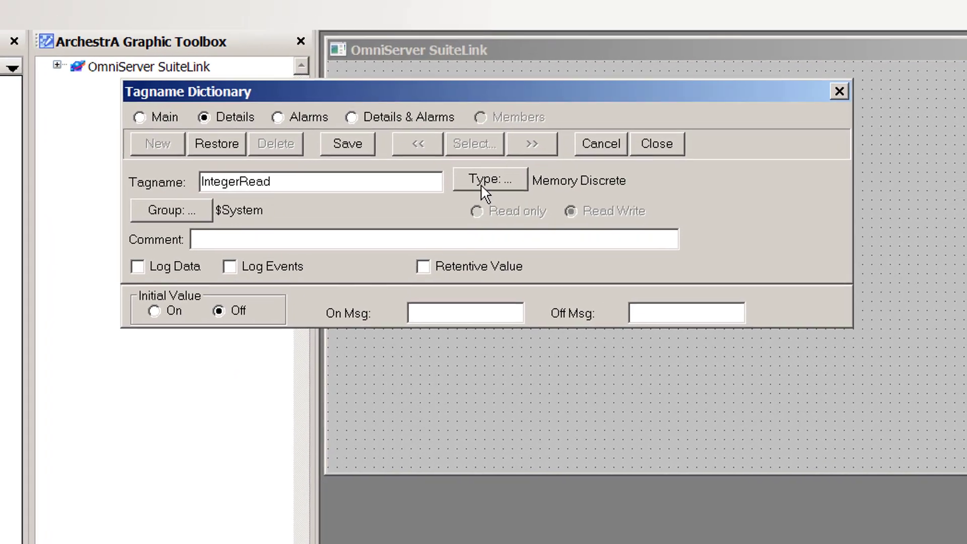
Step: Make IntegerRead an I/O Integer tag
click(507, 117)
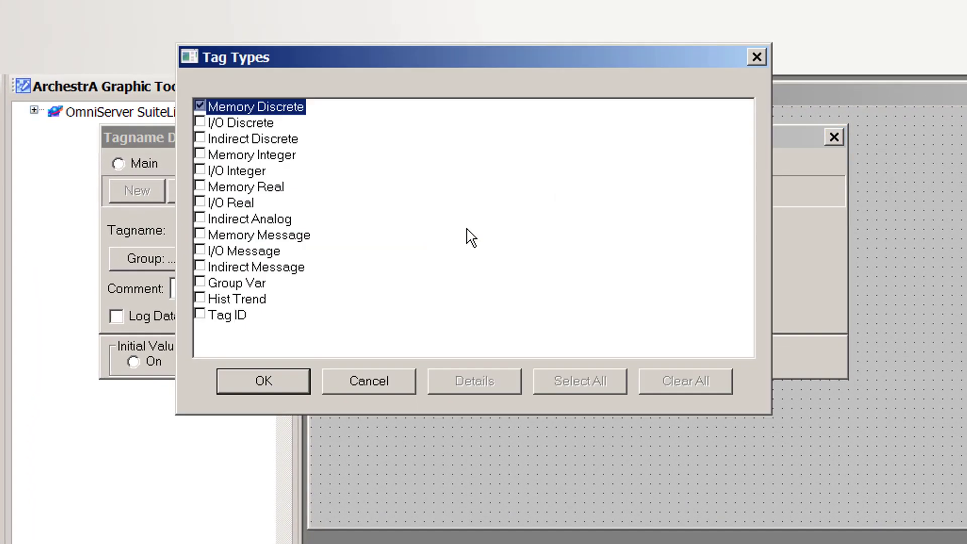
click(202, 171)
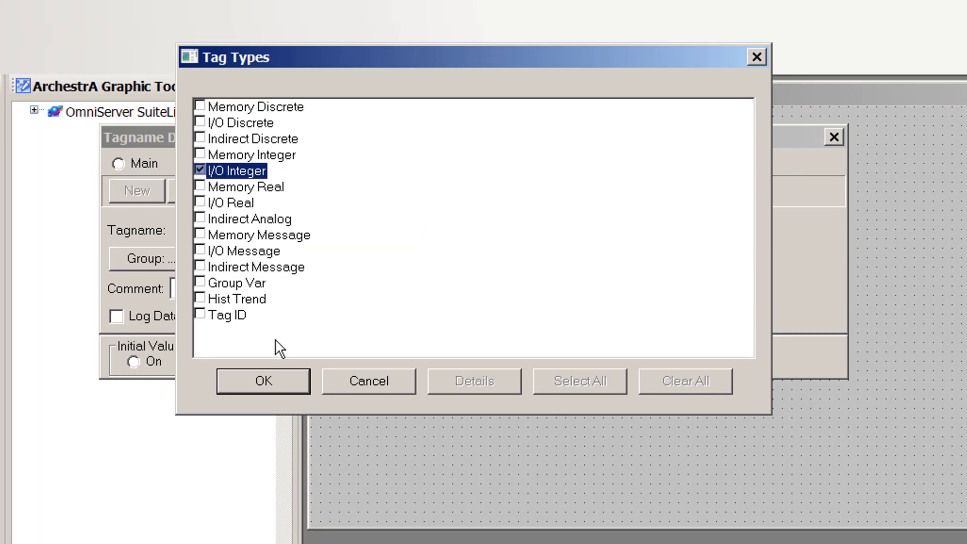
click(279, 388)
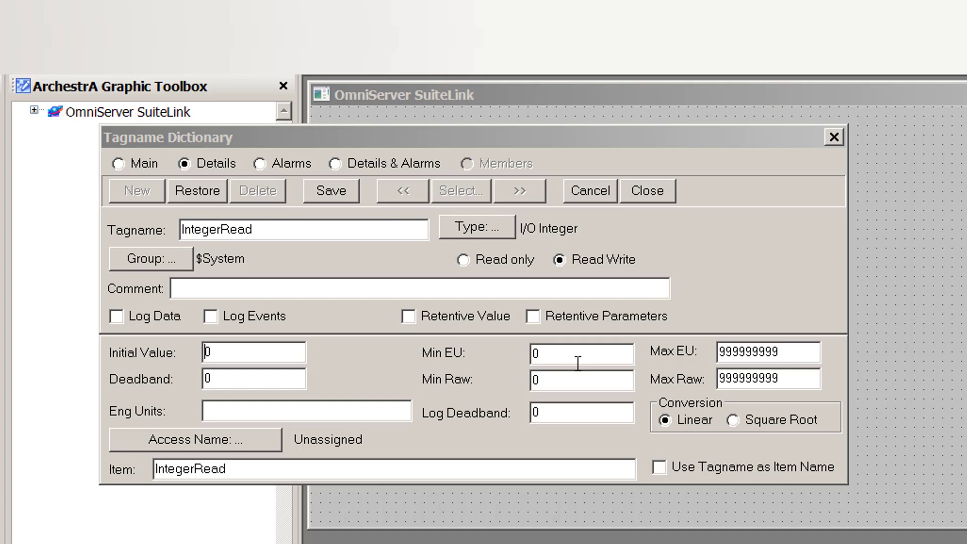
Step: Review IntegerRead's EU and Raw range values and tick 'Use Tagname as Item Name'
double_click(533, 354)
key(Tab)
double_click(803, 358)
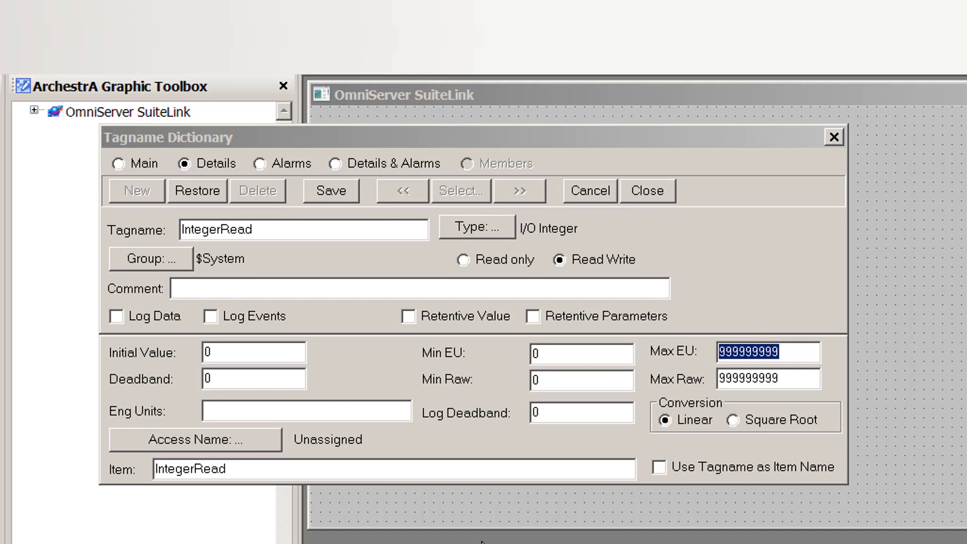
click(660, 470)
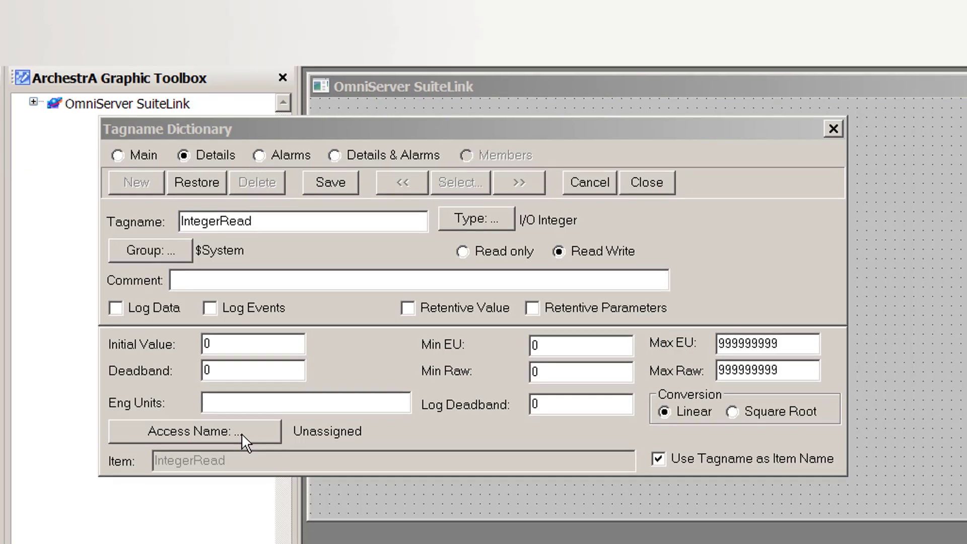
Step: Add SuiteLink access name OmniServer with application osrvpoll and topic SimDevice
click(240, 440)
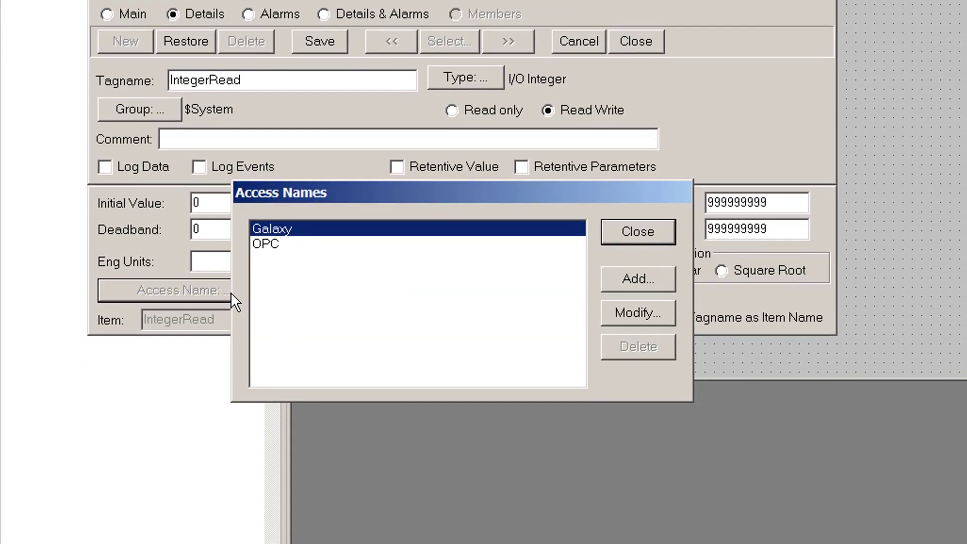
click(628, 278)
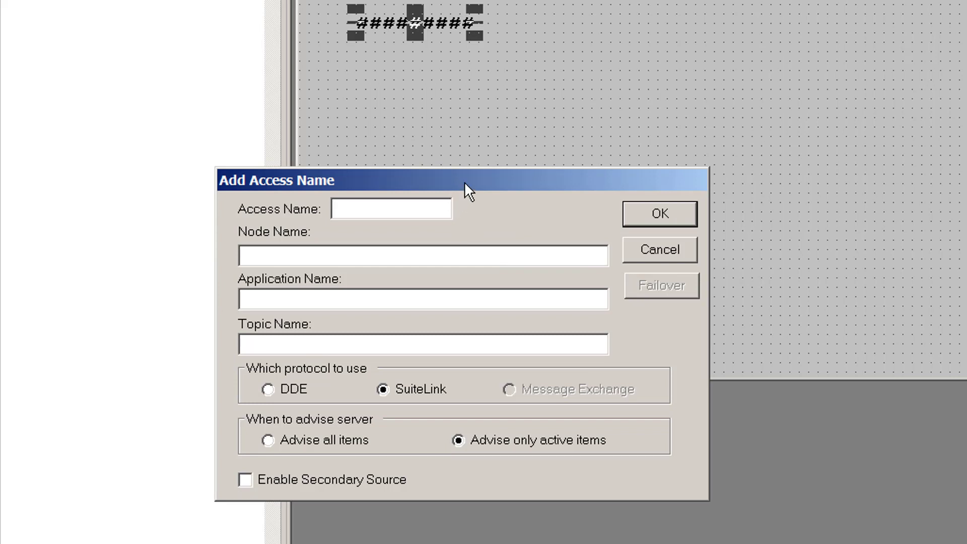
text(OmniServer)
click(352, 255)
click(344, 300)
text(osrvpoll)
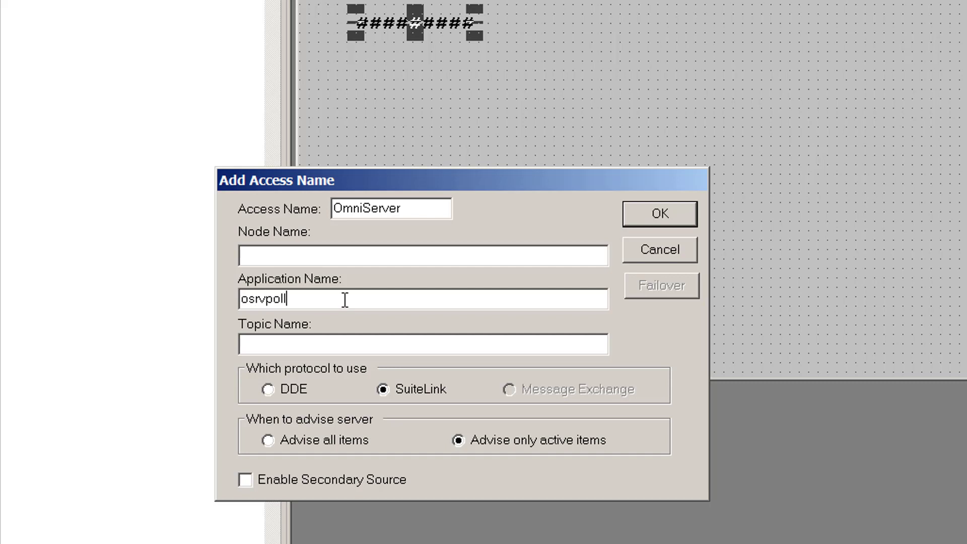
click(359, 352)
text(SimDevie)
key(BackSpace)
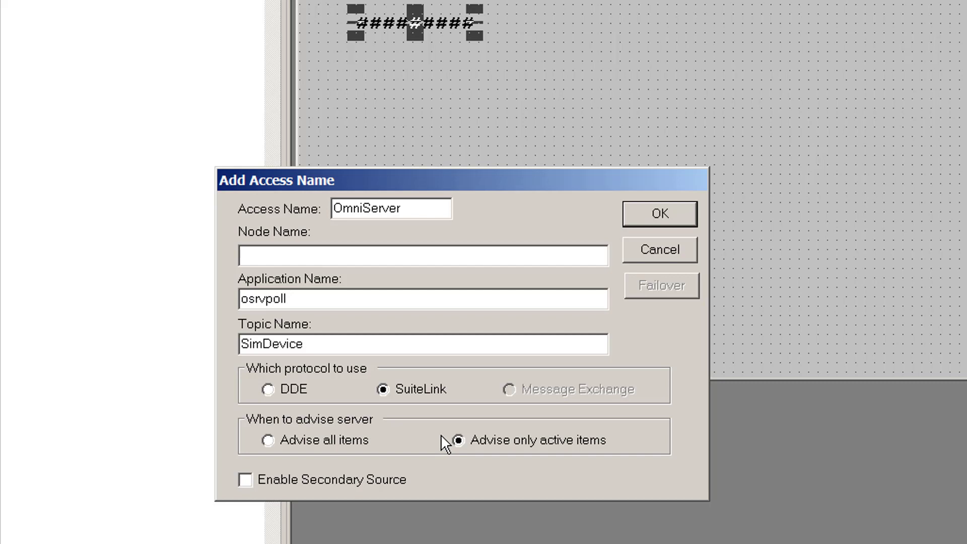
click(679, 211)
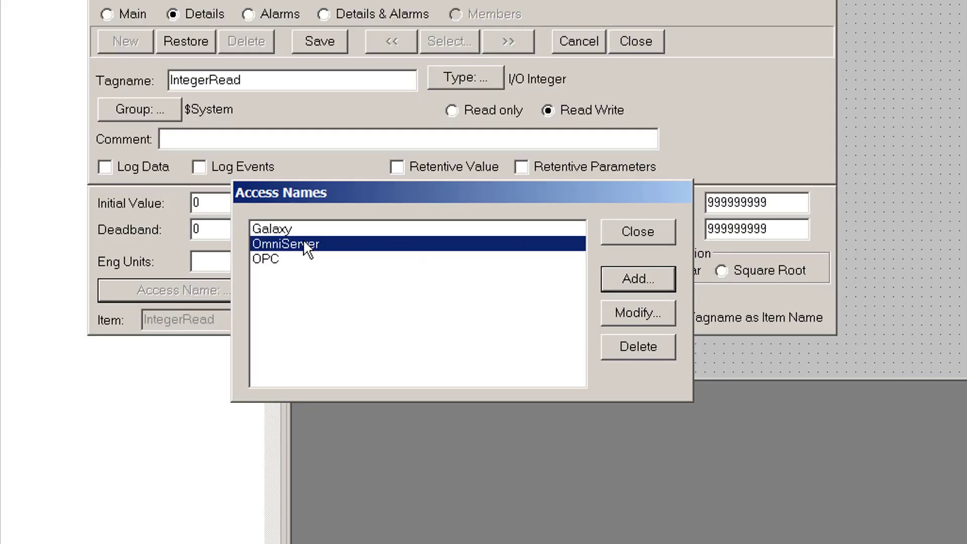
Step: Keep OmniServer assigned, save and close the IntegerRead tag, and confirm the display link
click(642, 230)
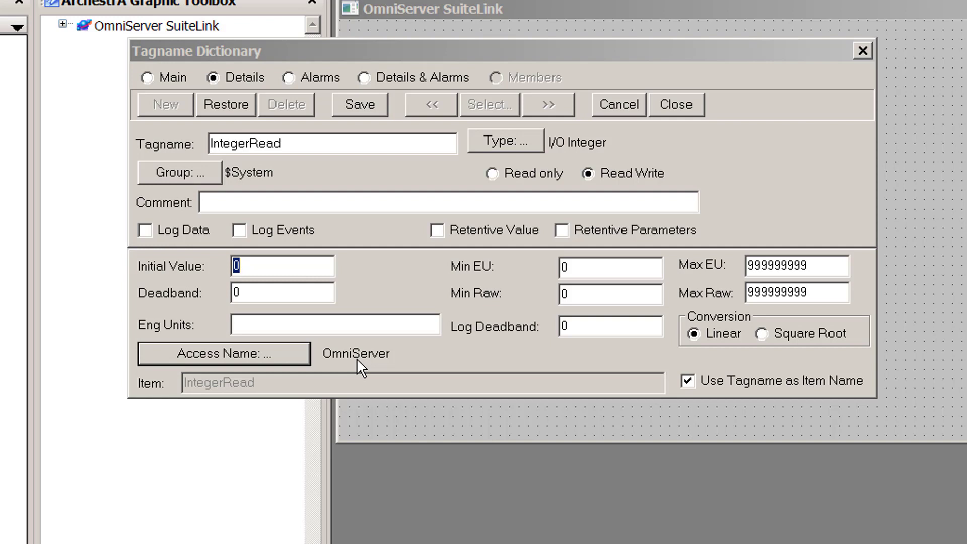
click(349, 105)
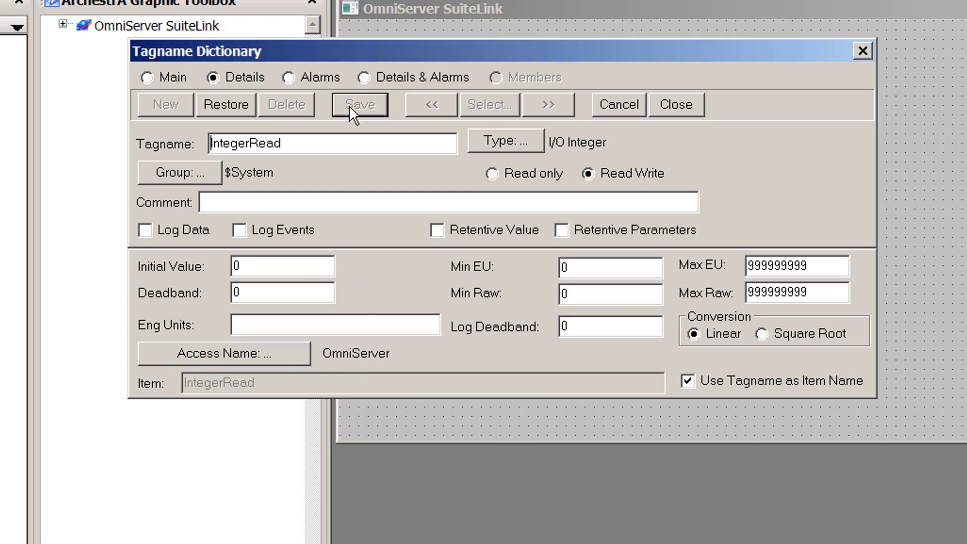
click(670, 108)
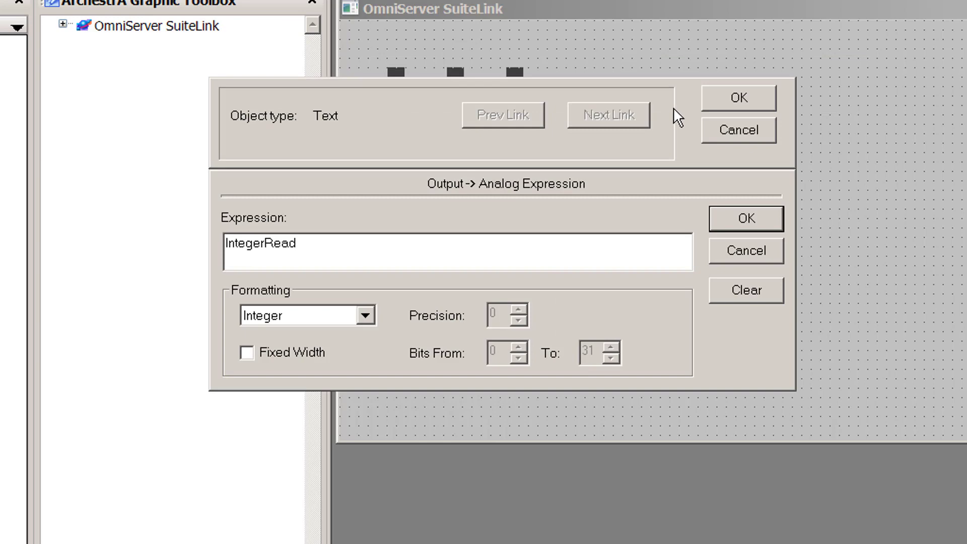
click(726, 97)
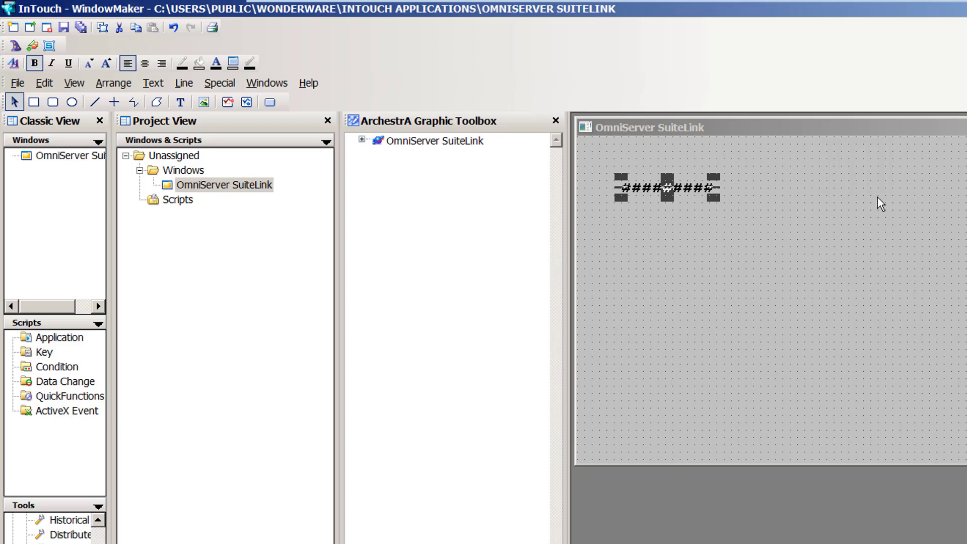
Step: Save the OmniServer SuiteLink window, confirming it in Windows to Save
click(64, 28)
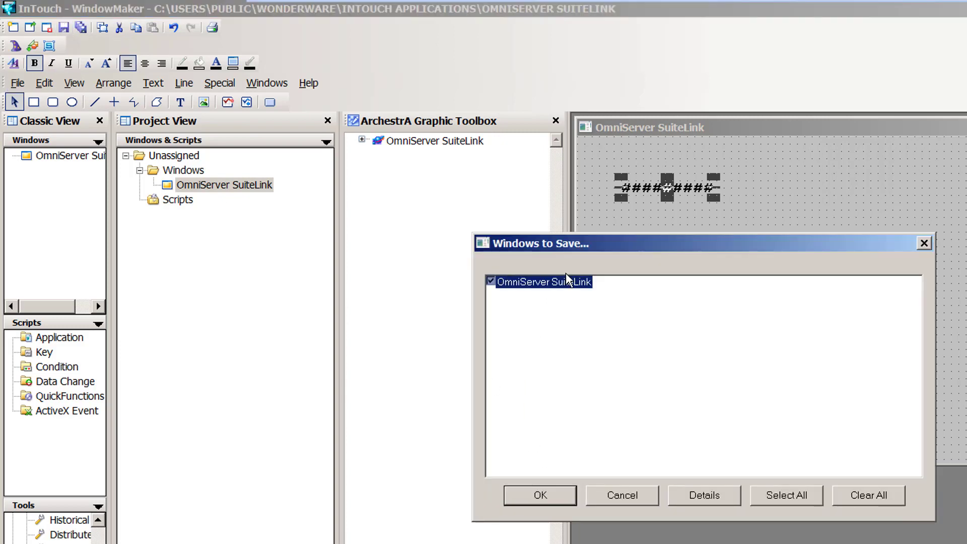
click(547, 501)
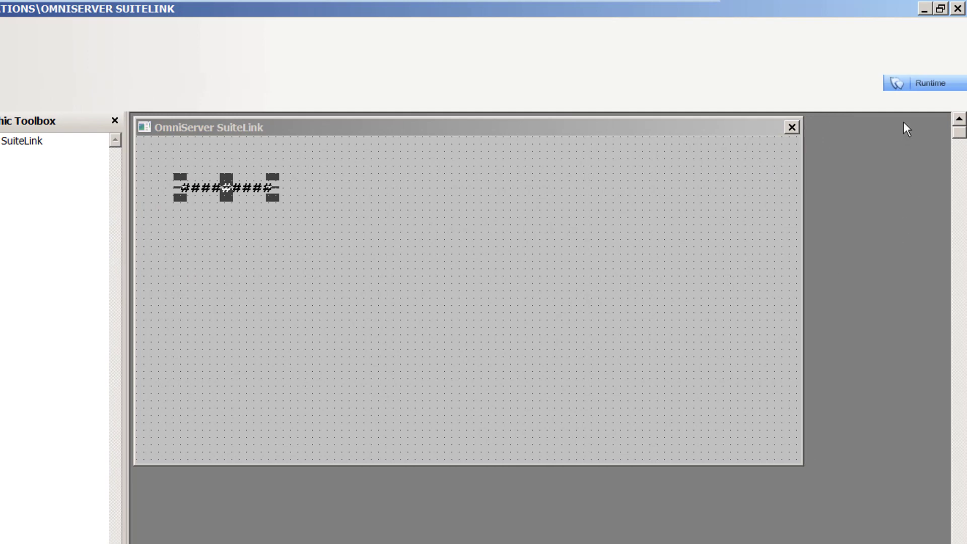
Step: Switch to WindowViewer runtime to open the OmniServer SuiteLink window
click(927, 88)
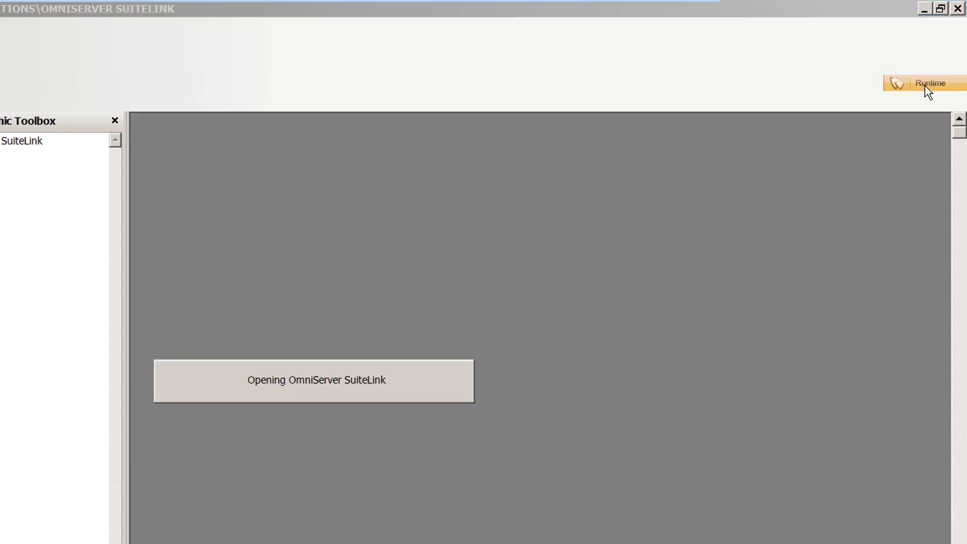